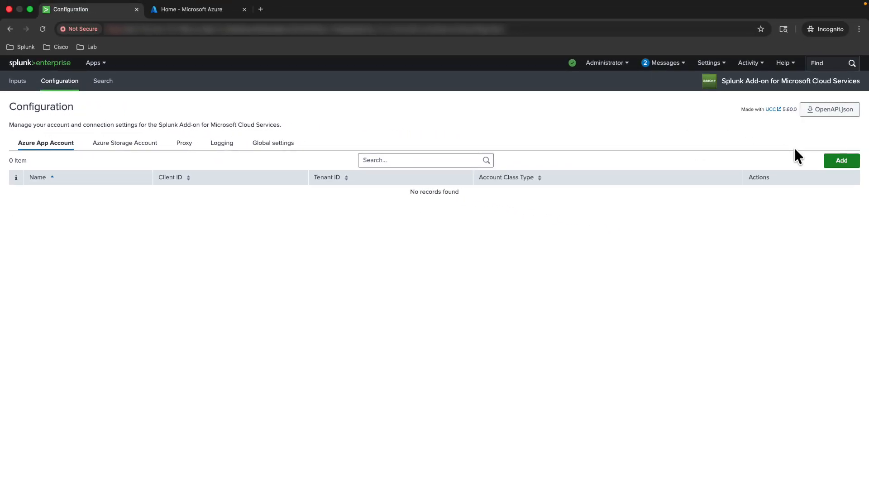
Start a new Azure app account in the Splunk add-on configuration and name it Splunkdemo.
{"action": "left_click", "coordinate": [834, 161]}
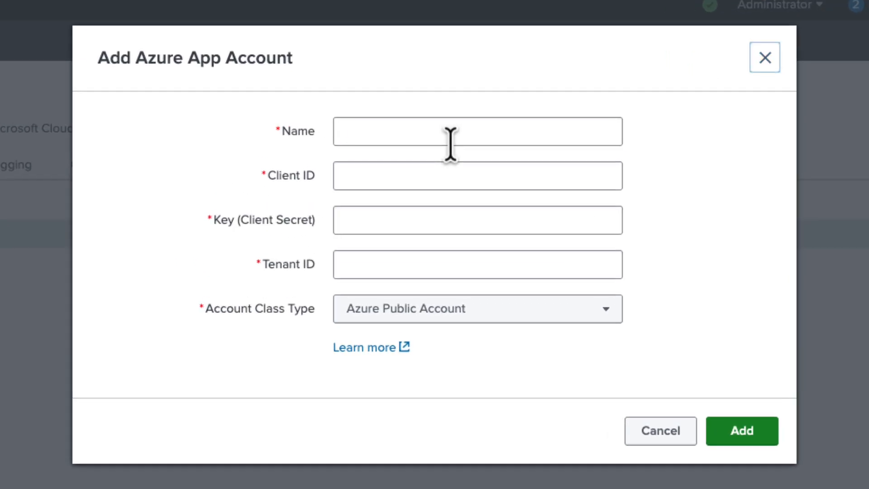
{"action": "left_click", "coordinate": [443, 127]}
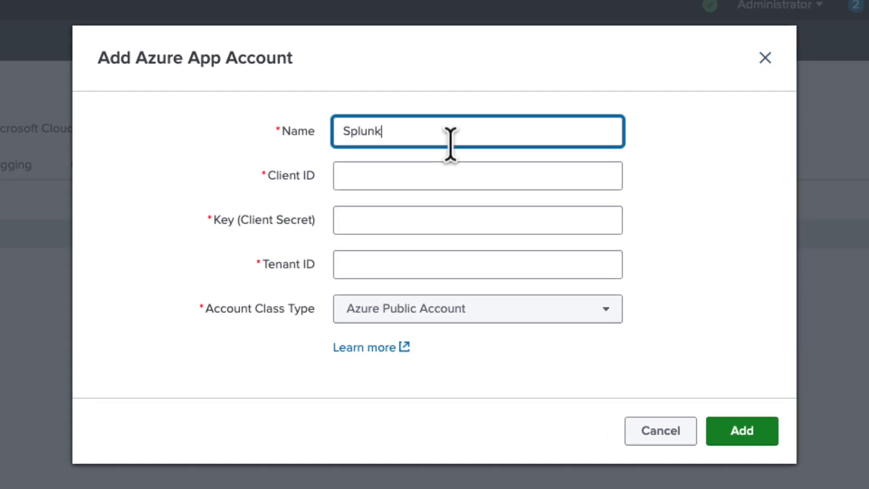
{"action": "left_click", "coordinate": [394, 177]}
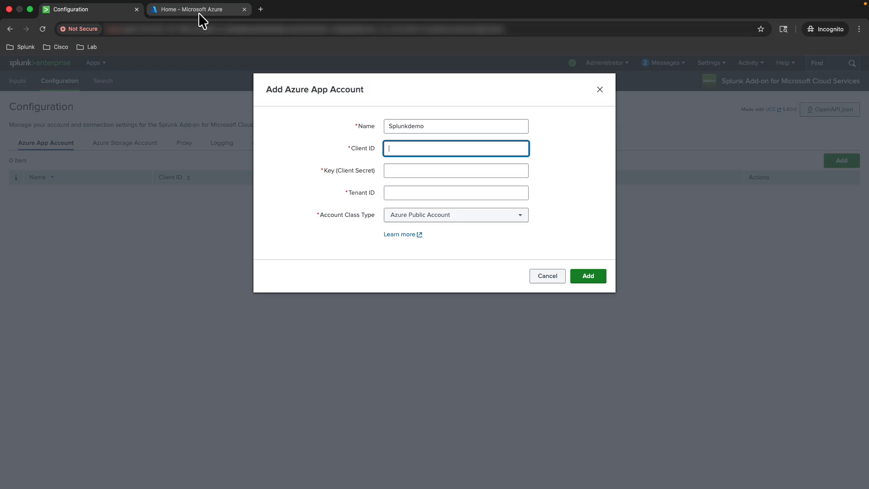
Switch to the Azure portal and register a single-tenant application named Splunkdemo in Microsoft Entra ID.
{"action": "left_click", "coordinate": [199, 12]}
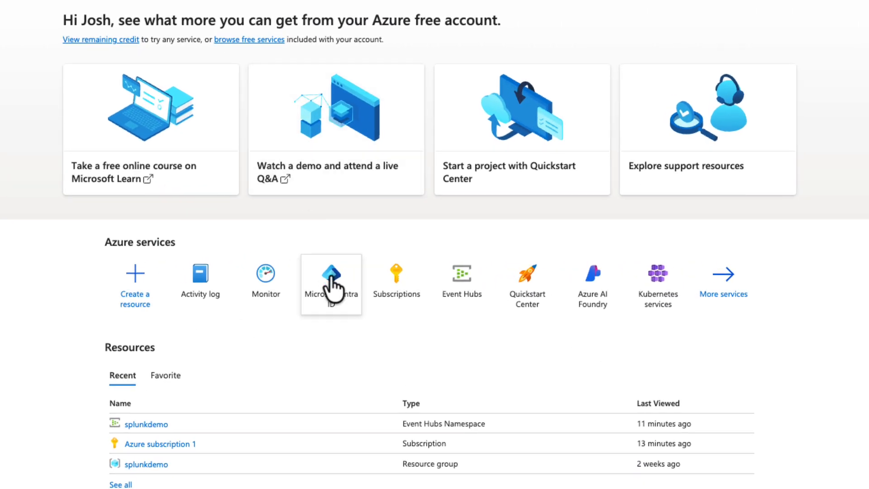
{"action": "left_click", "coordinate": [329, 277]}
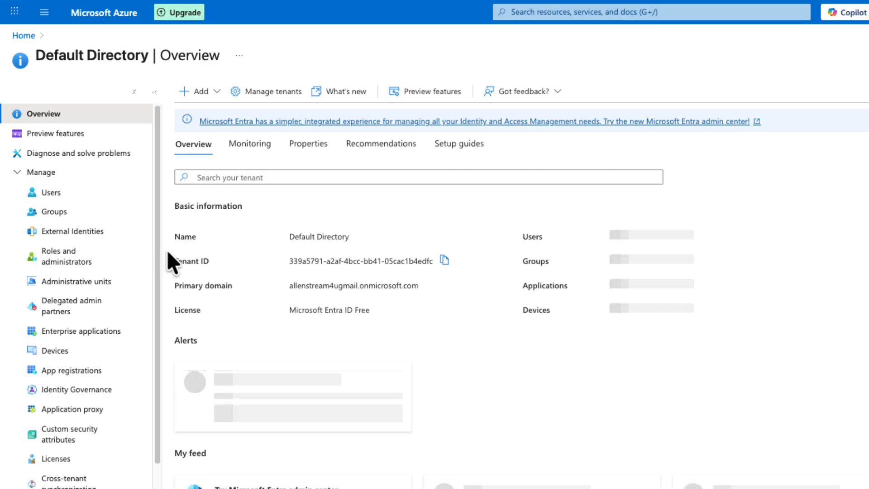
{"action": "left_click", "coordinate": [82, 373]}
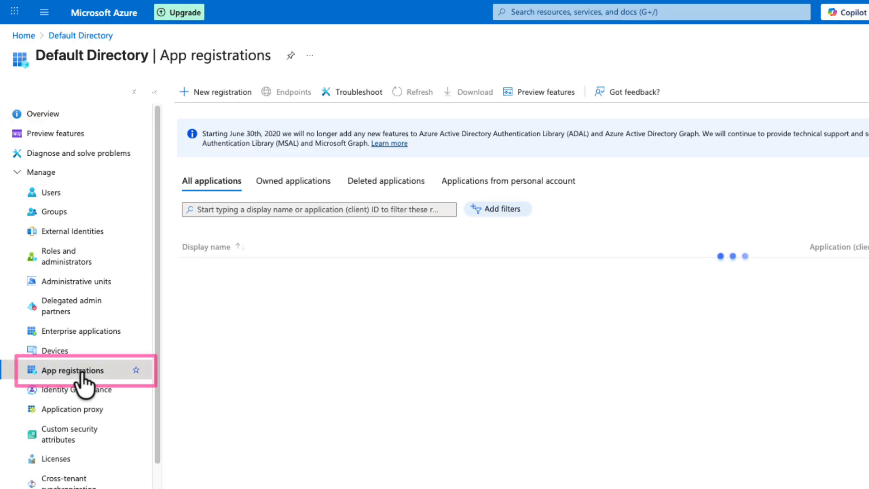
{"action": "left_click", "coordinate": [231, 95]}
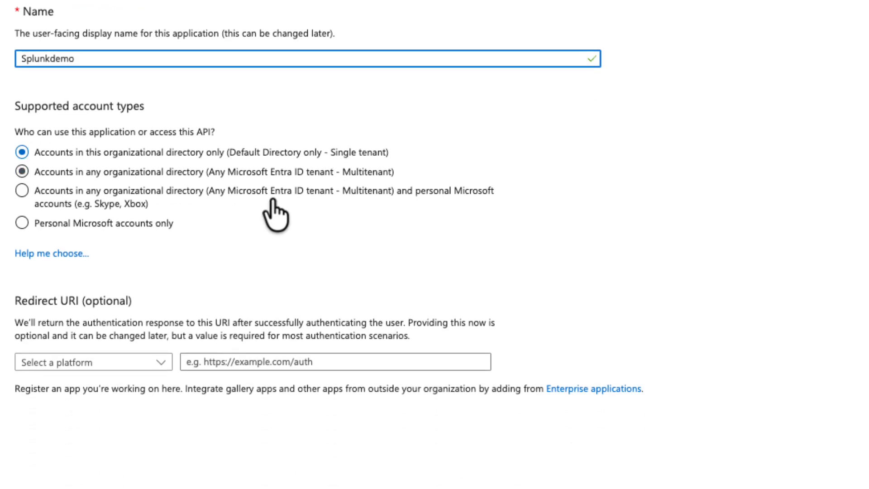
{"action": "left_click", "coordinate": [58, 467]}
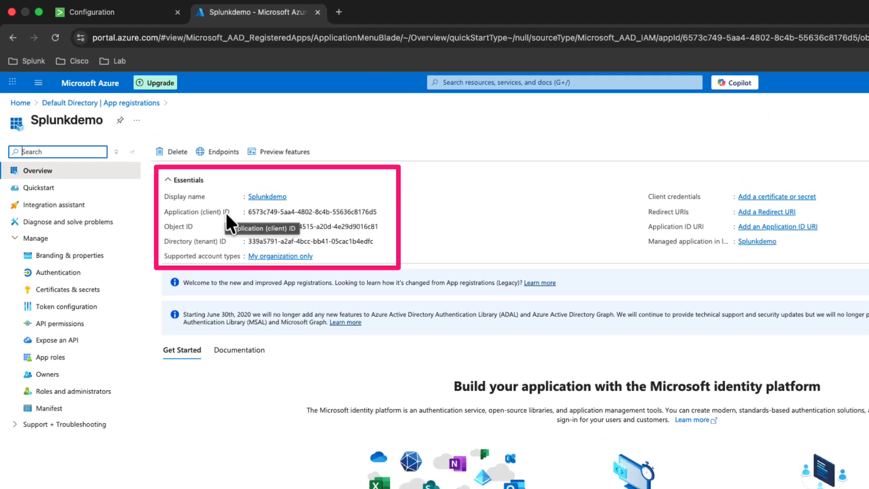
Copy Splunkdemo's application (client) ID from Azure into the Client ID of the Splunk account form.
{"action": "left_click", "coordinate": [383, 211]}
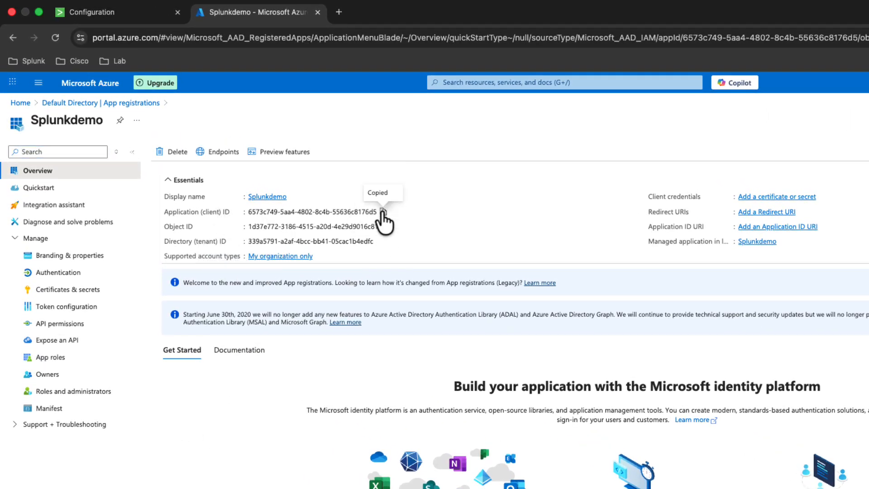
{"action": "left_click", "coordinate": [129, 18]}
{"action": "key", "text": "super+v"}
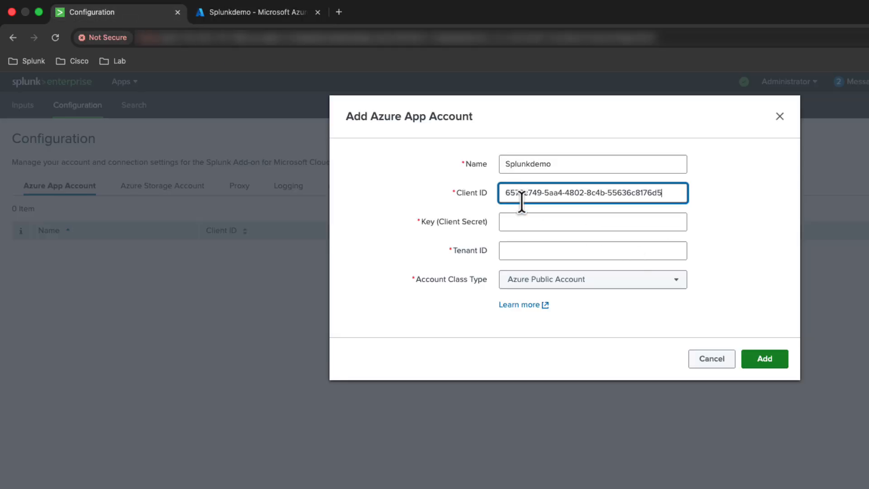
Copy Splunkdemo's directory (tenant) ID from Azure into the Tenant ID of the Splunk account form.
{"action": "left_click", "coordinate": [238, 17]}
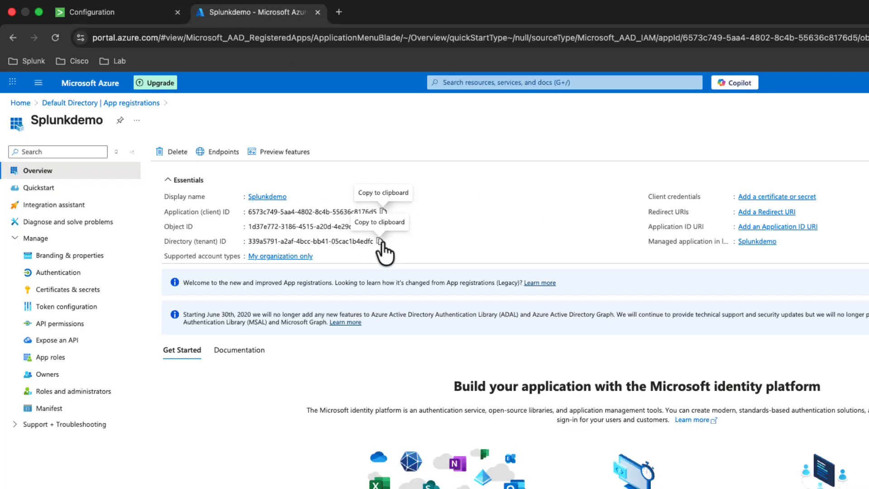
{"action": "left_click", "coordinate": [382, 242]}
{"action": "left_click", "coordinate": [120, 15]}
{"action": "left_click", "coordinate": [516, 249]}
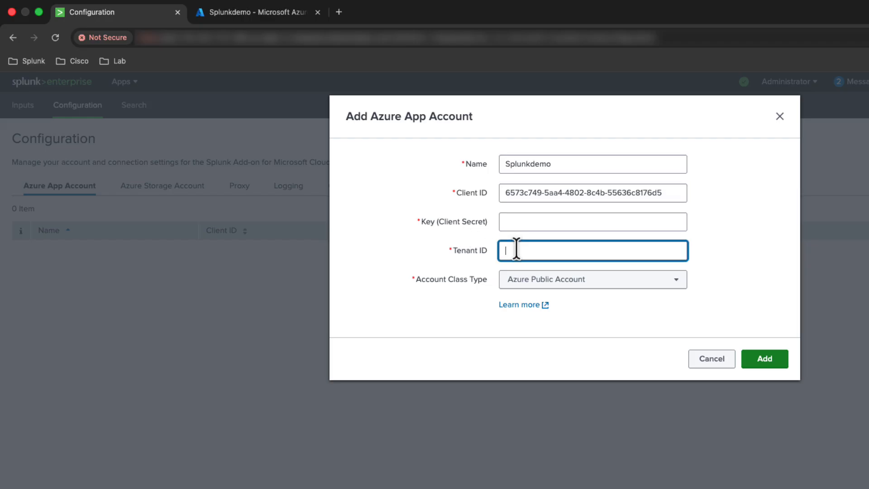
{"action": "key", "text": "super+v"}
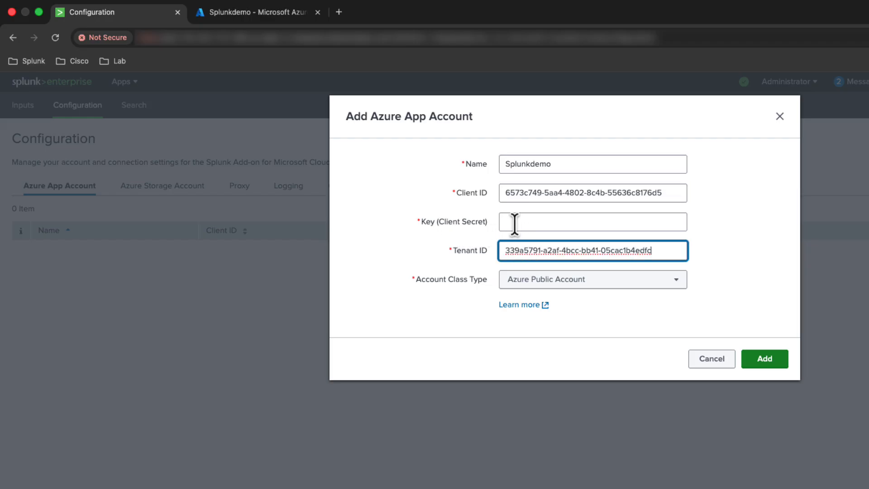
Create a client secret for the Splunkdemo app registration in Azure with the recommended 180 days (6 months) expiry.
{"action": "left_click", "coordinate": [249, 15]}
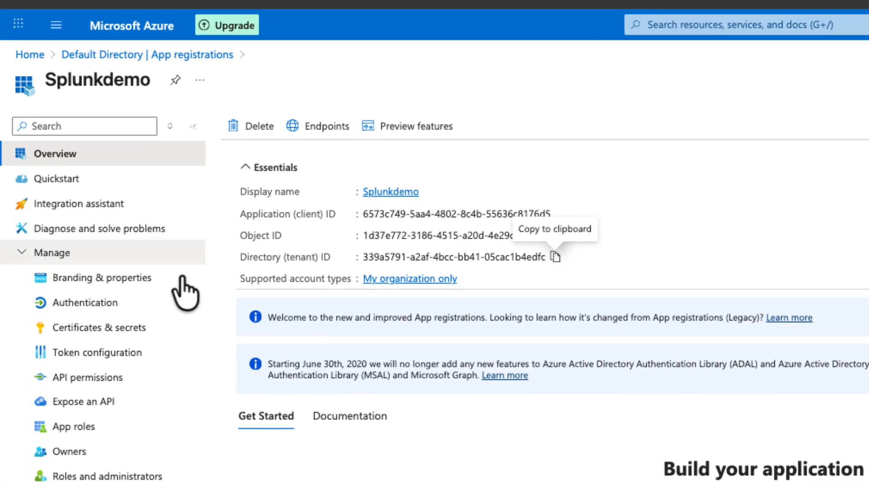
{"action": "left_click", "coordinate": [140, 335]}
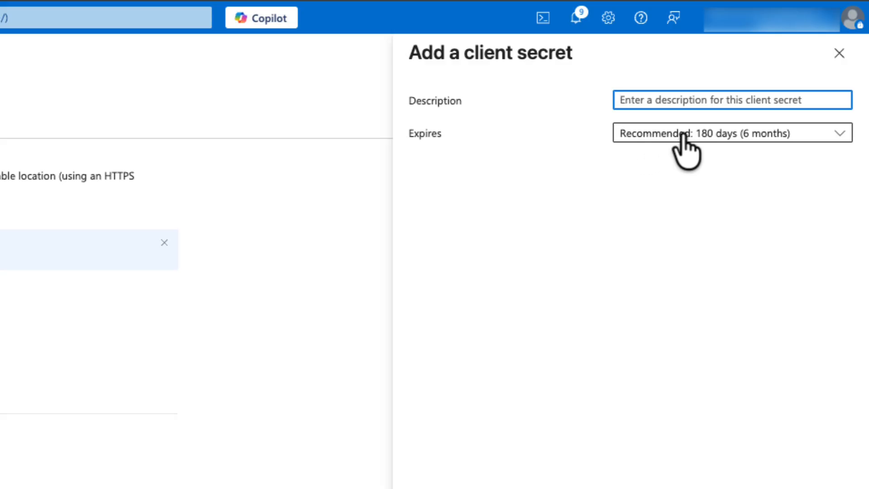
{"action": "left_click", "coordinate": [768, 139]}
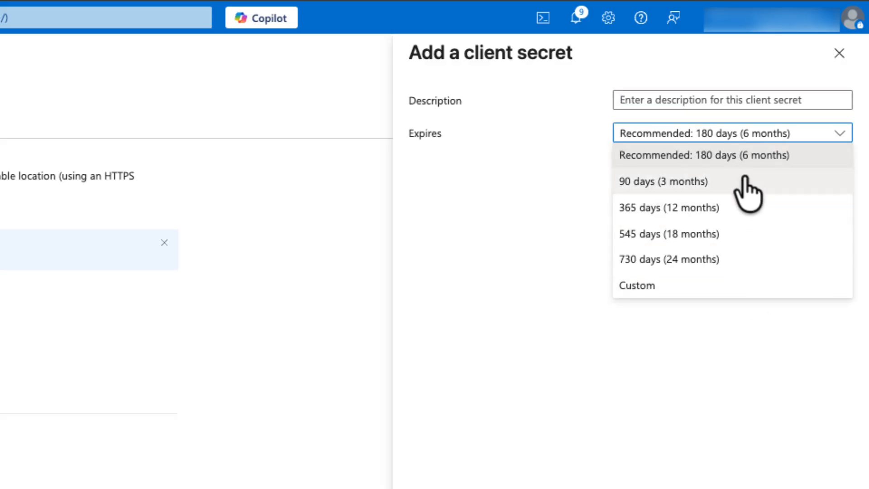
{"action": "left_click", "coordinate": [720, 356]}
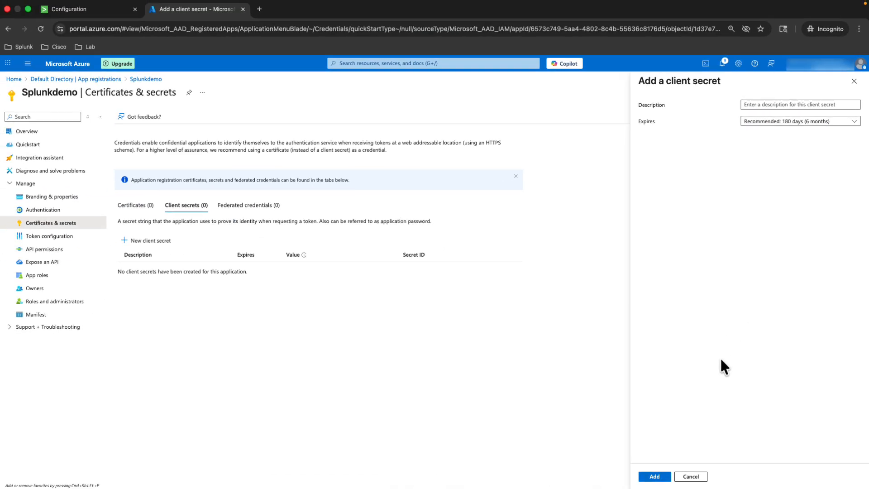
{"action": "left_click", "coordinate": [655, 479]}
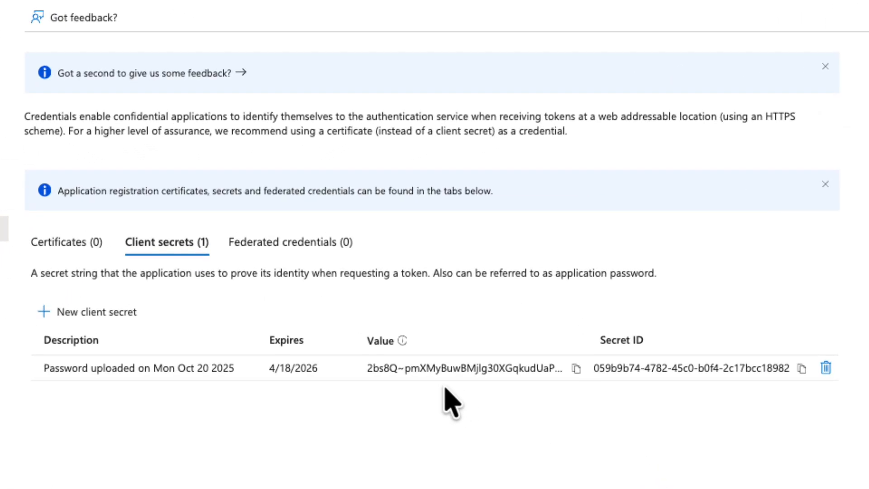
Copy the client secret value from Azure into Splunk's Key (Client Secret) field and add the Azure app account.
{"action": "mouse_move", "coordinate": [401, 347]}
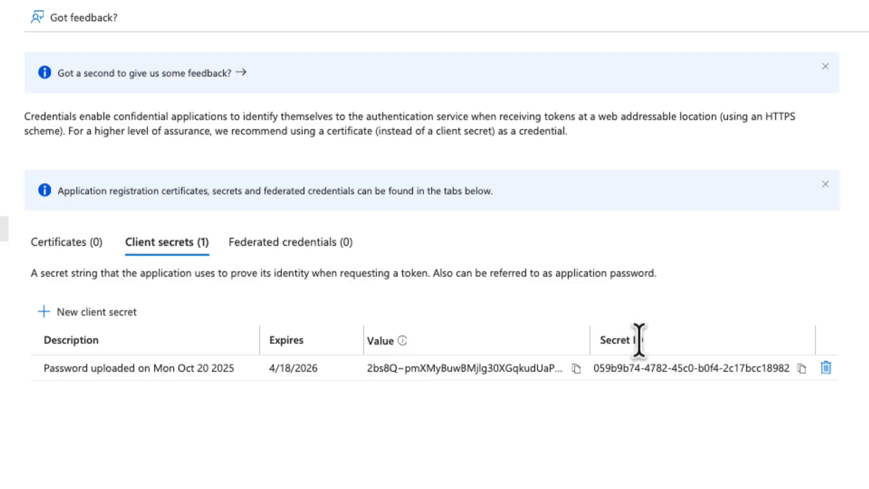
{"action": "left_click", "coordinate": [575, 368]}
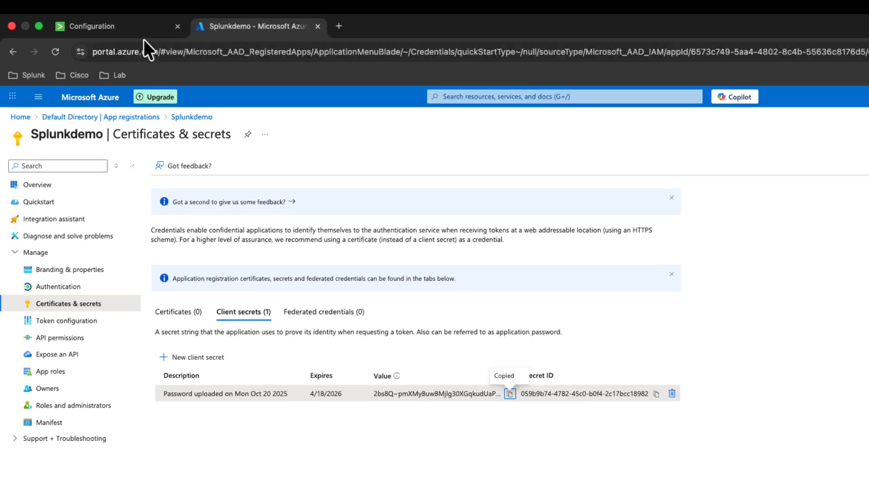
{"action": "left_click", "coordinate": [144, 36]}
{"action": "left_click", "coordinate": [517, 234]}
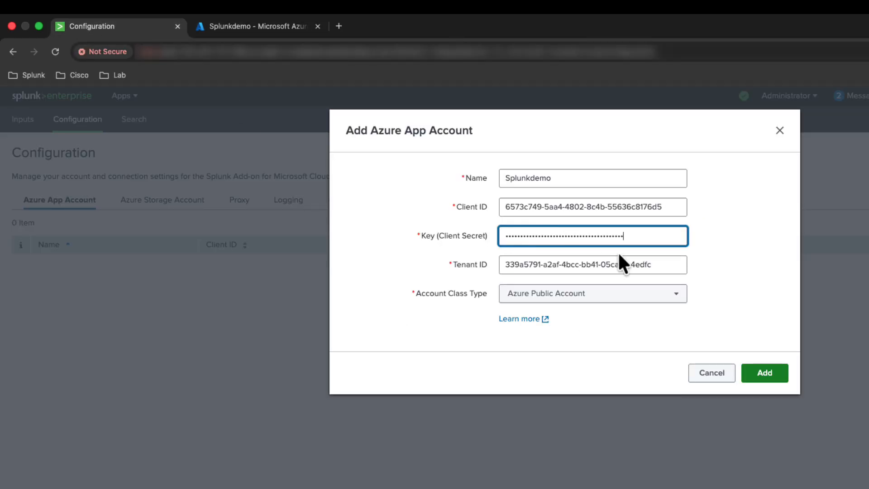
{"action": "left_click", "coordinate": [765, 373]}
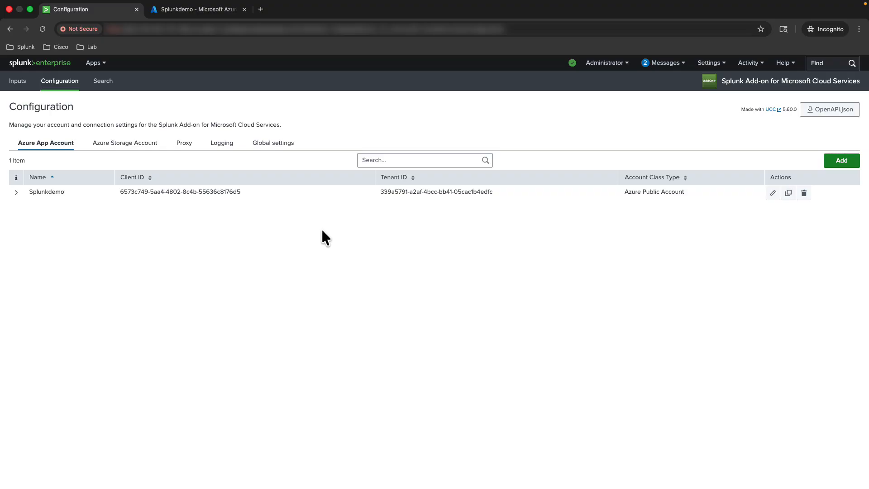
Return to the Azure portal and start a new role assignment in the access control of Azure subscription 1.
{"action": "left_click", "coordinate": [191, 13]}
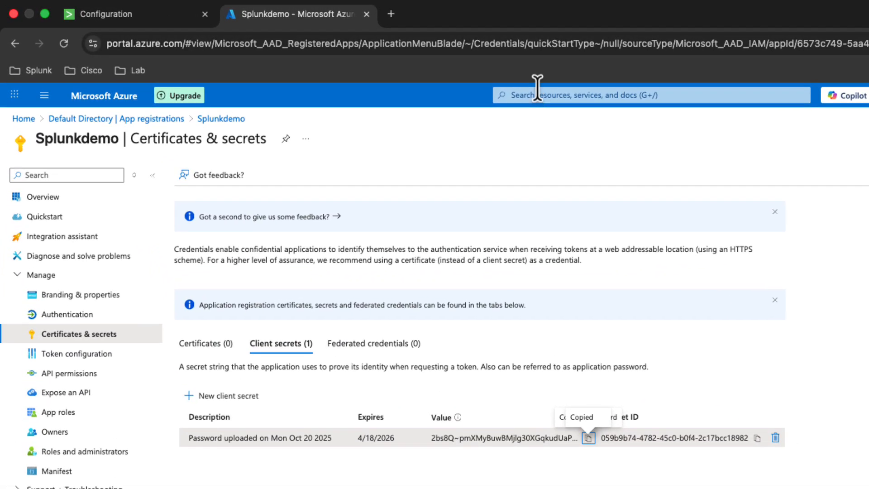
{"action": "left_click", "coordinate": [355, 63]}
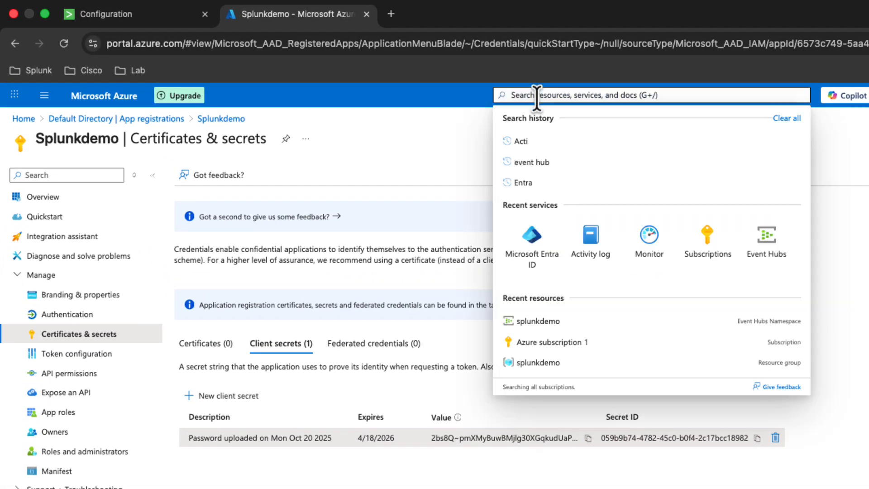
{"action": "left_click", "coordinate": [553, 343]}
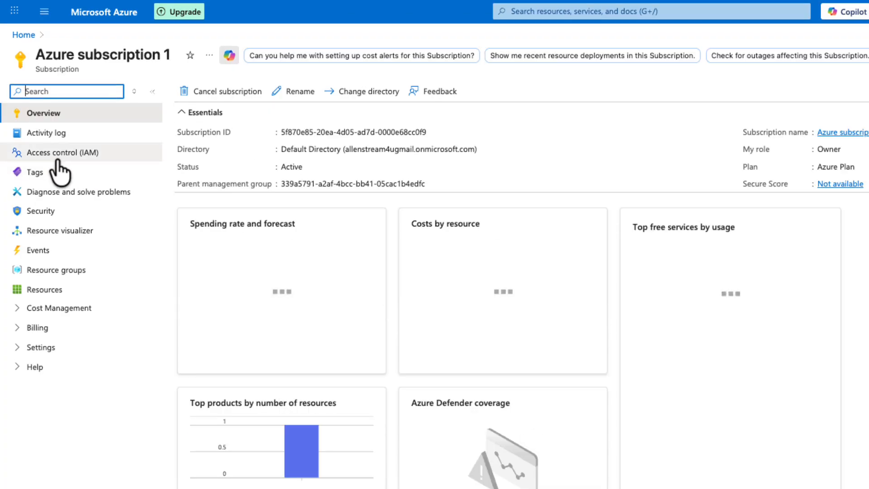
{"action": "left_click", "coordinate": [59, 156]}
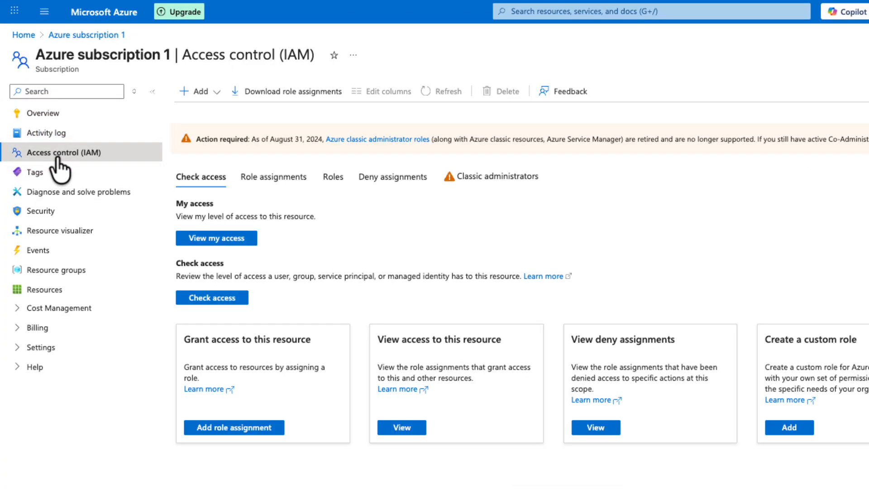
{"action": "left_click", "coordinate": [254, 429]}
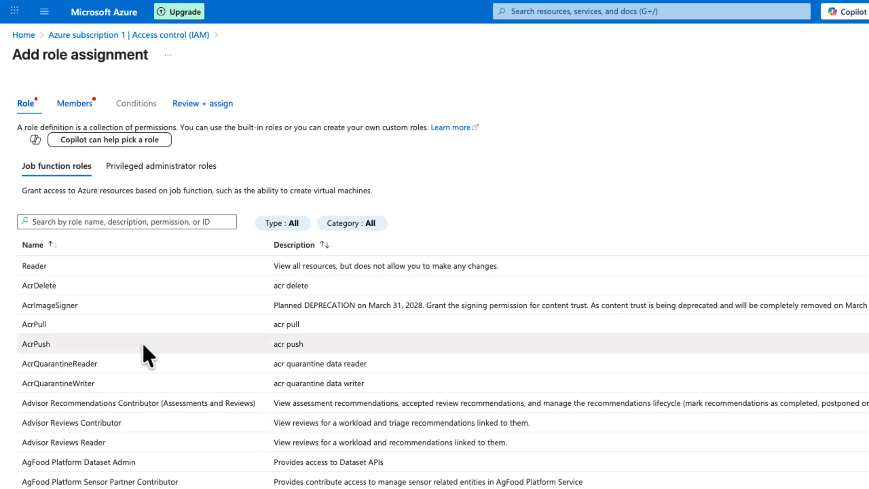
Search the roles for "event hub" and choose Azure Event Hubs Data Receiver for the assignment.
{"action": "left_click", "coordinate": [70, 223]}
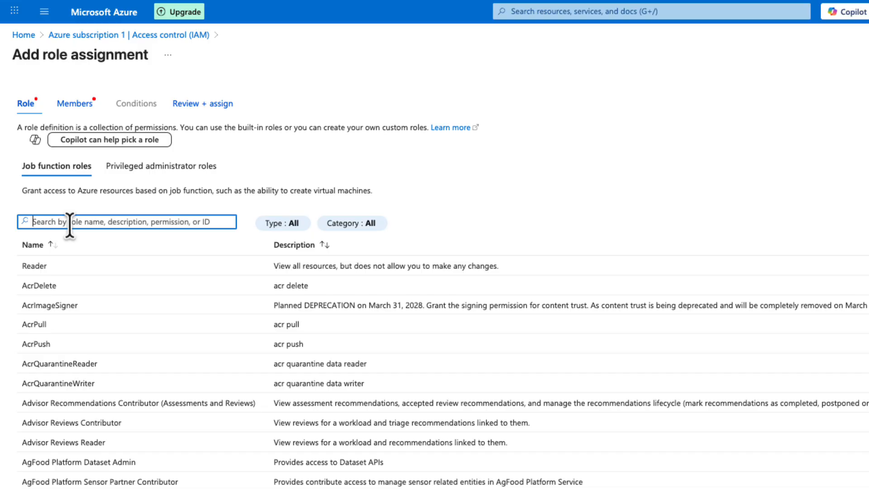
{"action": "type", "text": "event hub"}
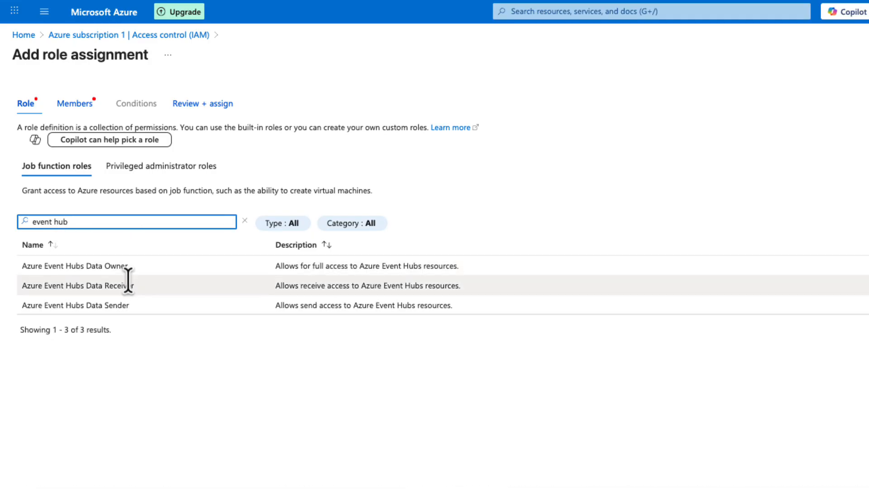
{"action": "left_click", "coordinate": [120, 290]}
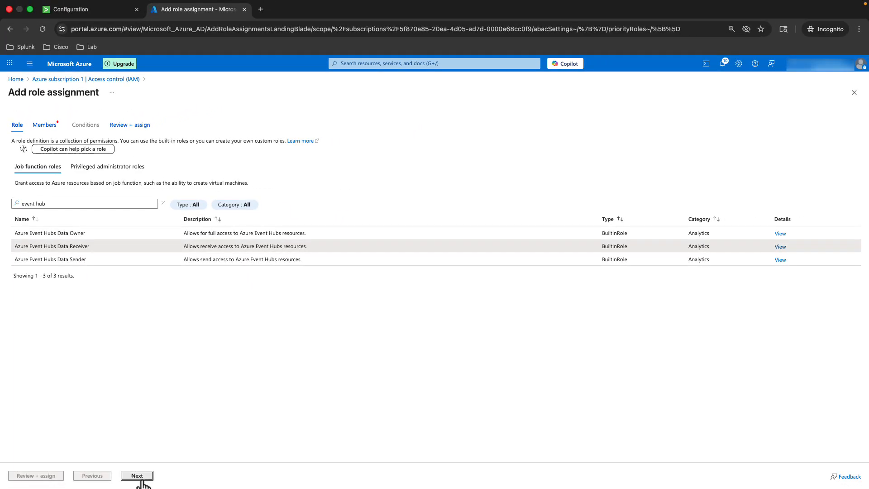
{"action": "left_click", "coordinate": [141, 481]}
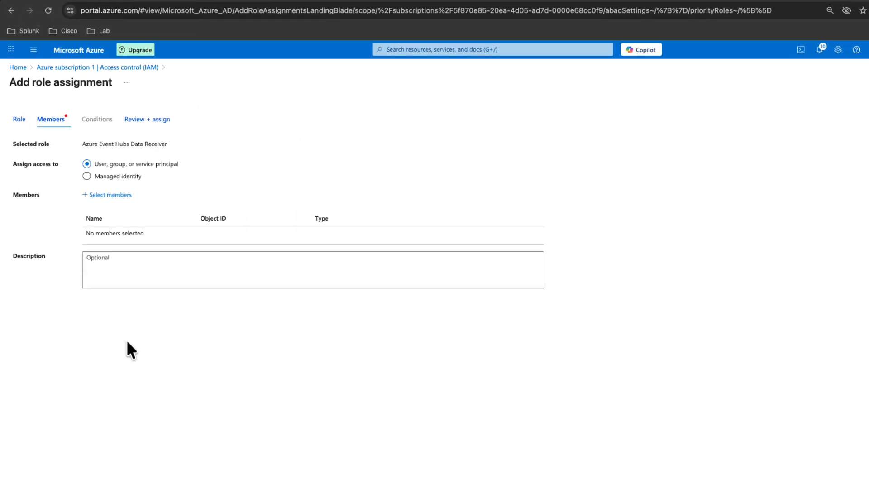
Select the Splunkdemo application as the member for the Azure Event Hubs Data Receiver role and complete the assignment.
{"action": "left_click", "coordinate": [136, 207]}
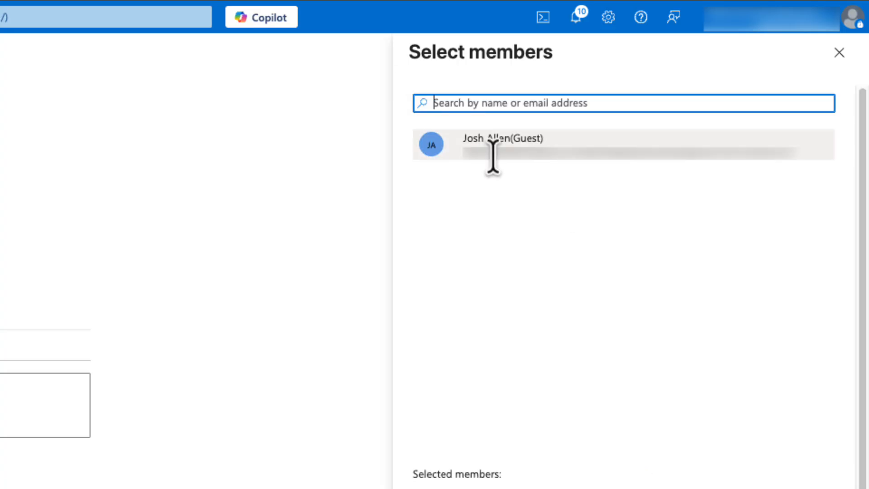
{"action": "type", "text": "spl"}
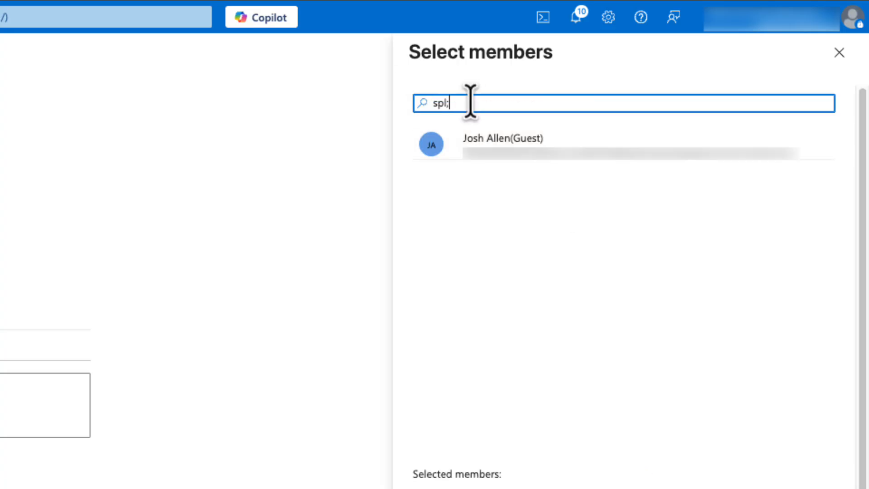
{"action": "type", "text": "unkdemo"}
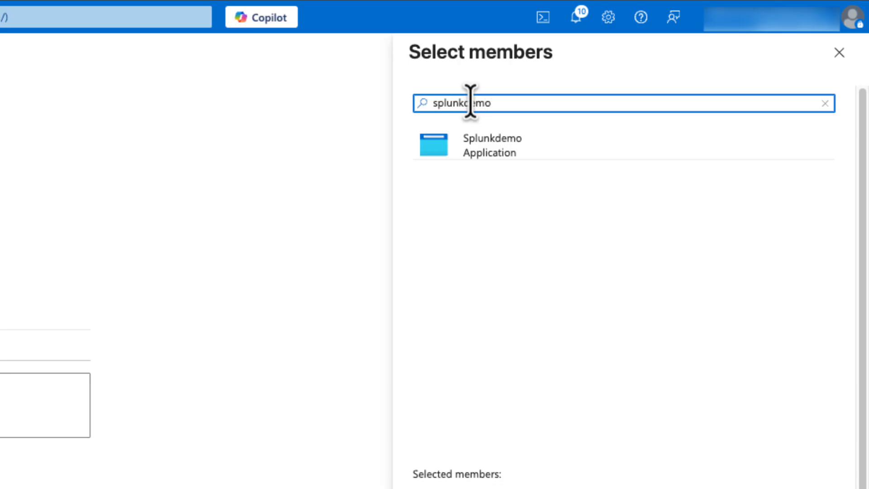
{"action": "left_click", "coordinate": [512, 140]}
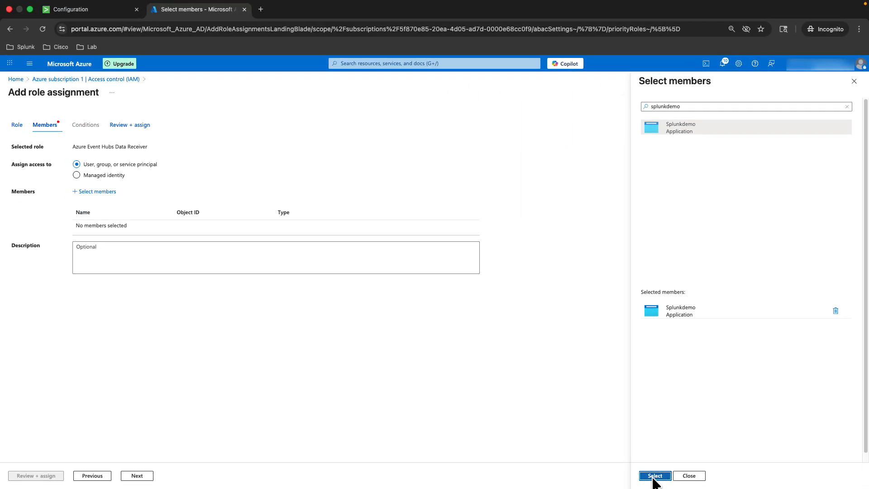
{"action": "left_click", "coordinate": [654, 476]}
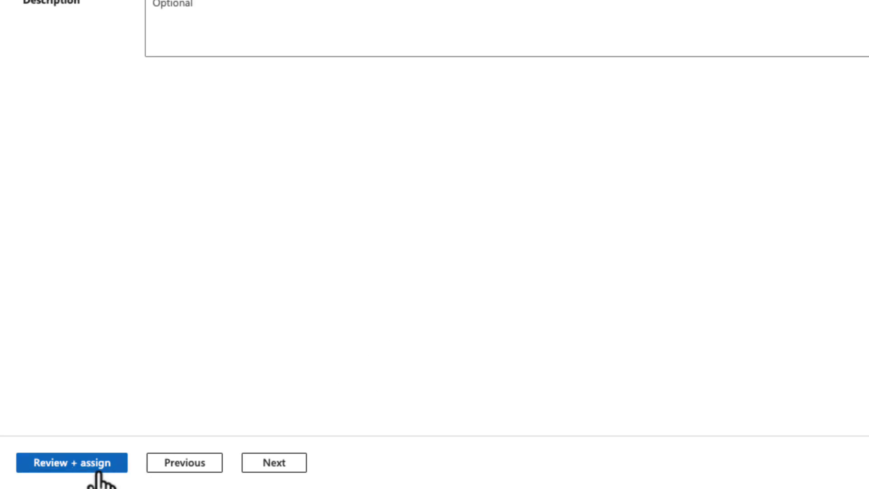
{"action": "left_click", "coordinate": [98, 466]}
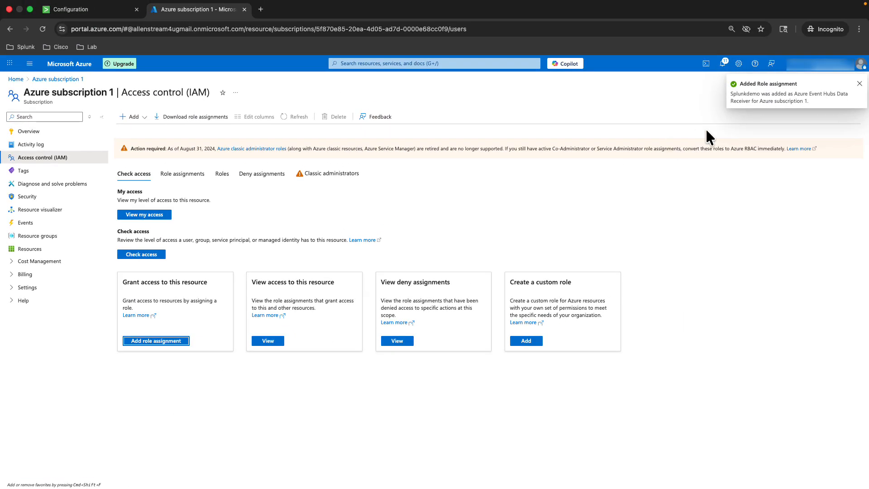
Return to Splunk and start a new Azure Event Hub input named Splunkdemo that uses the Splunkdemo Azure app account.
{"action": "left_click", "coordinate": [90, 12]}
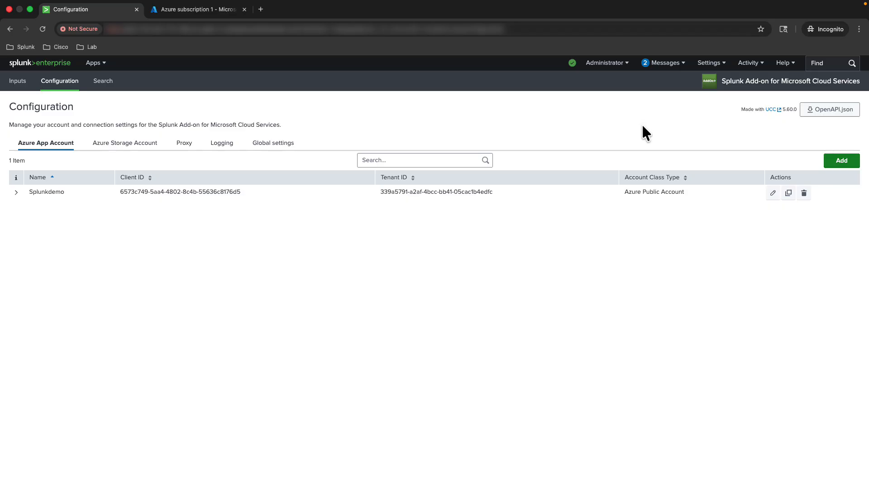
{"action": "left_click", "coordinate": [15, 85]}
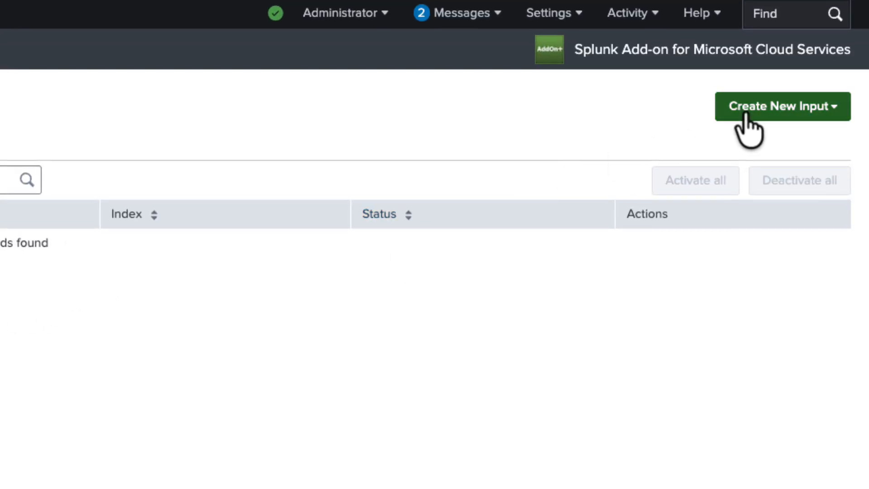
{"action": "left_click", "coordinate": [747, 115]}
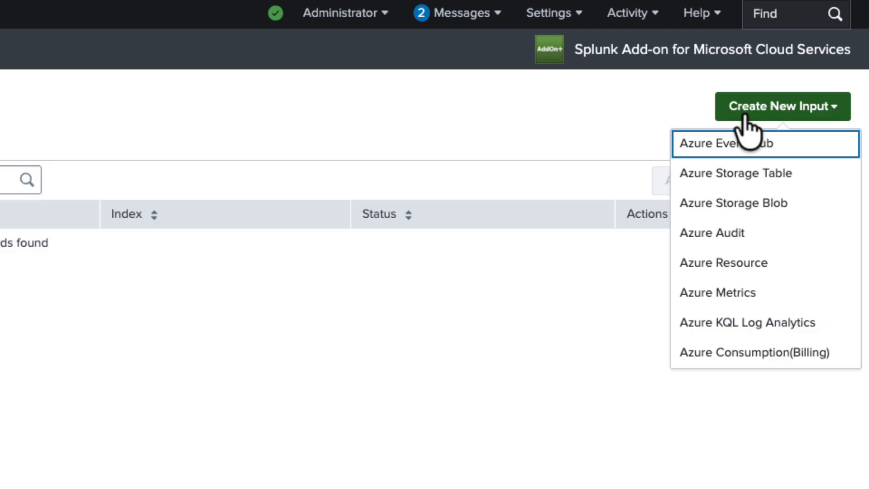
{"action": "left_click", "coordinate": [735, 144]}
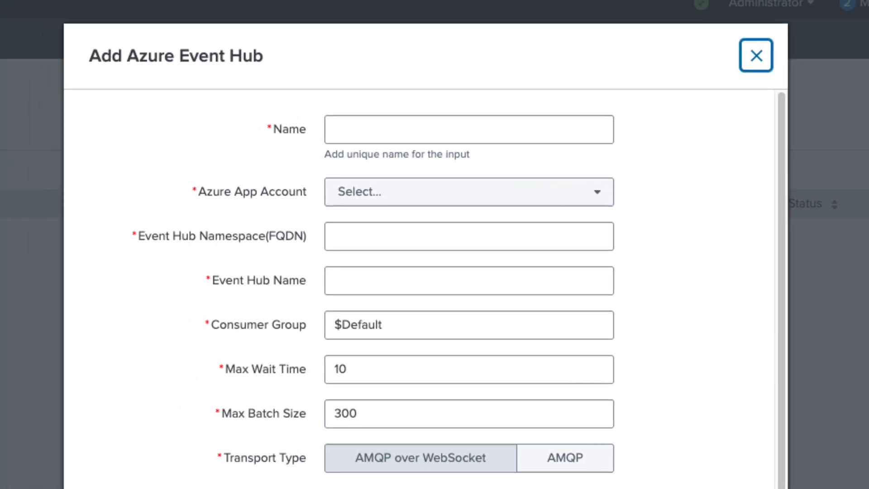
{"action": "left_click", "coordinate": [407, 132]}
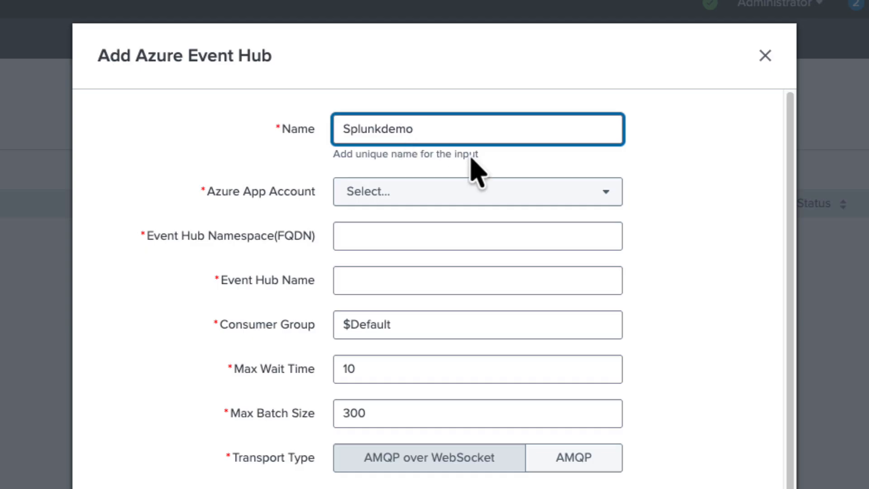
{"action": "left_click", "coordinate": [400, 194]}
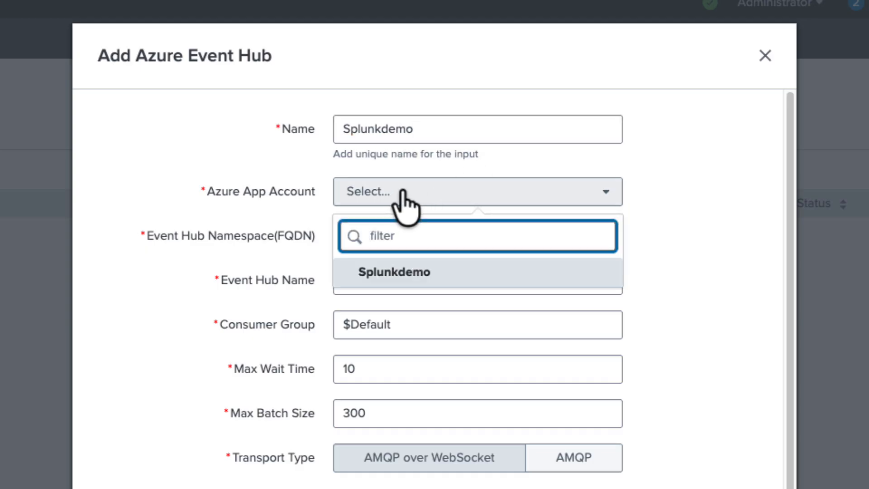
{"action": "left_click", "coordinate": [393, 273]}
Copy the host name of the splunkdemo Event Hubs namespace from Azure into Splunk's Event Hub Namespace (FQDN) field.
{"action": "left_click", "coordinate": [378, 238]}
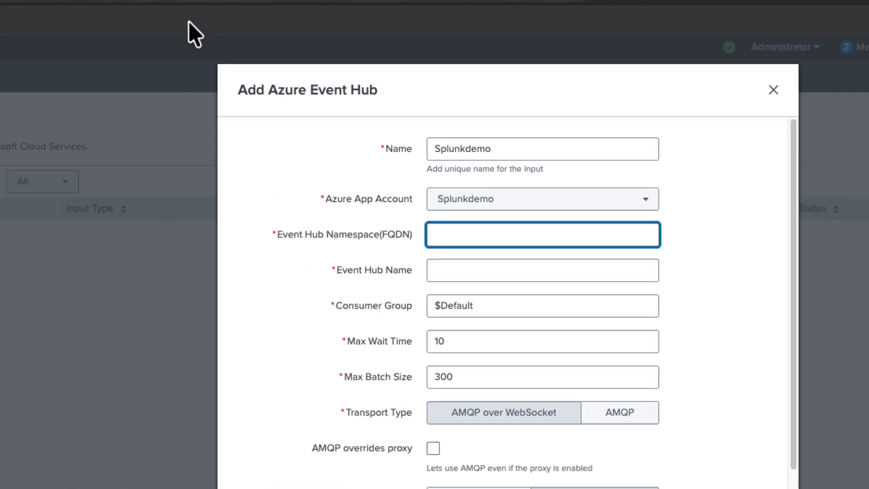
{"action": "left_click", "coordinate": [262, 14]}
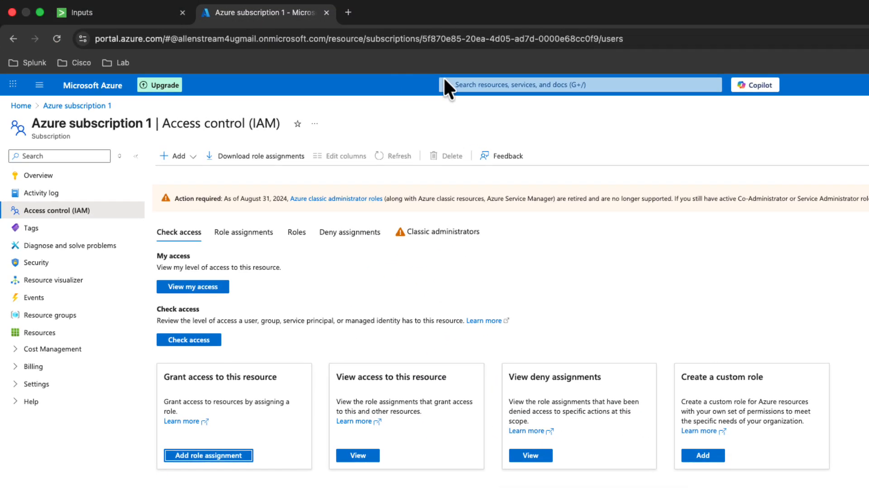
{"action": "left_click", "coordinate": [484, 83]}
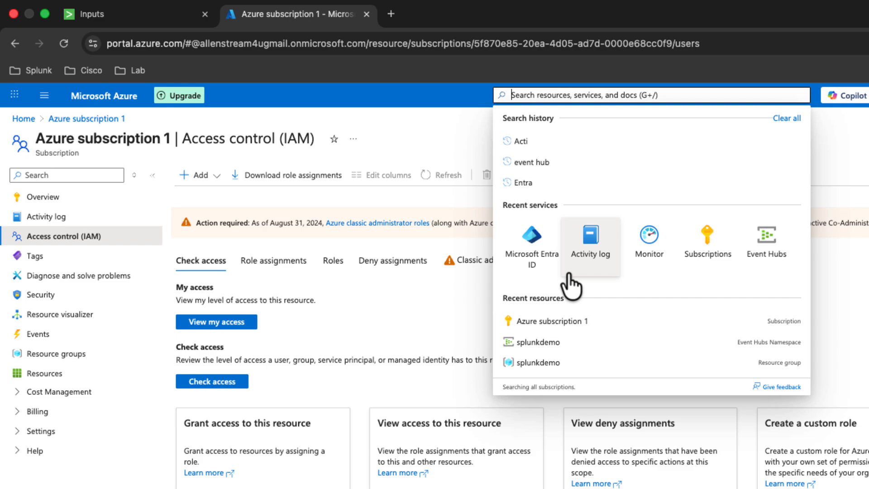
{"action": "left_click", "coordinate": [557, 342]}
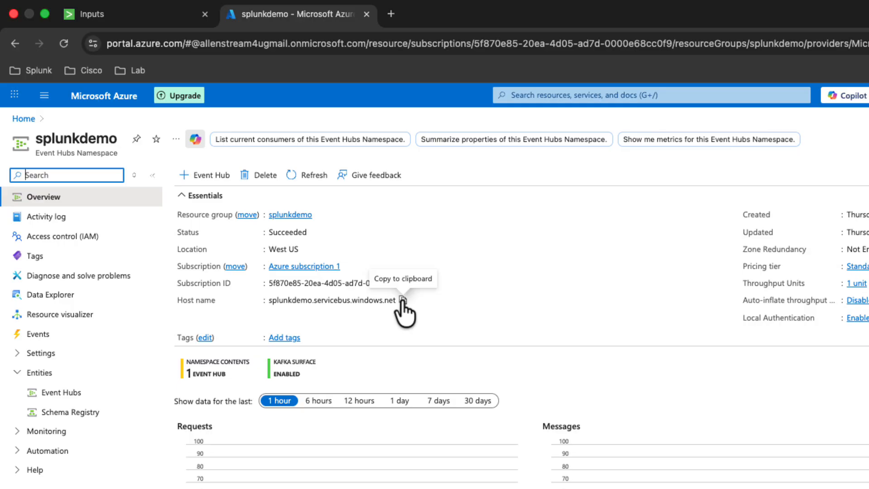
{"action": "left_click", "coordinate": [403, 300]}
{"action": "left_click", "coordinate": [145, 17]}
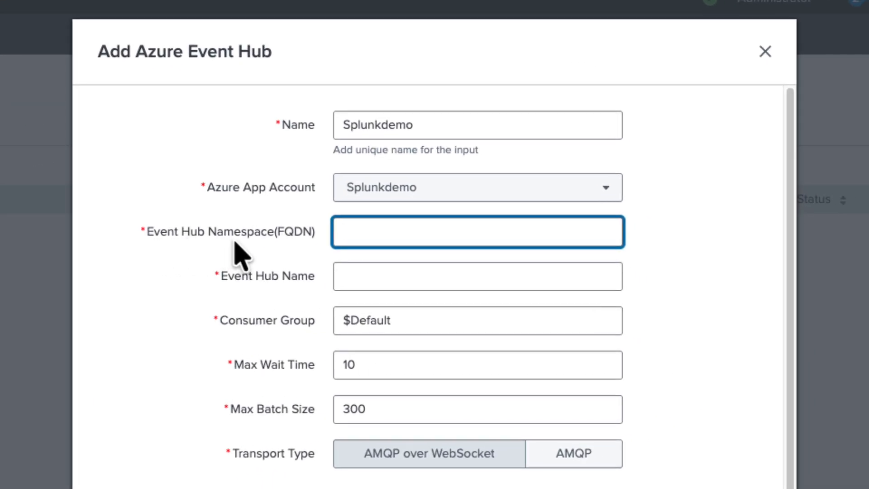
{"action": "key", "text": "super+v"}
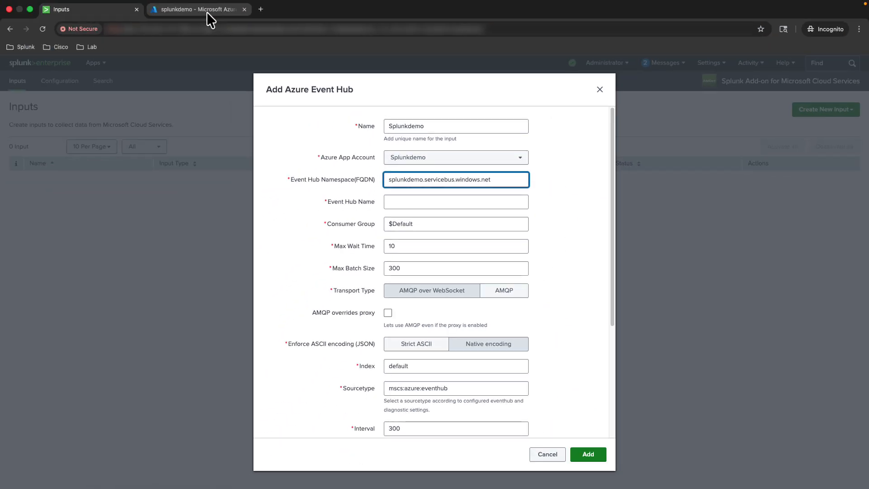
Copy the event hub name insights-activity-logs from the splunkdemo namespace in Azure into Splunk's Event Hub Name field.
{"action": "left_click", "coordinate": [208, 12]}
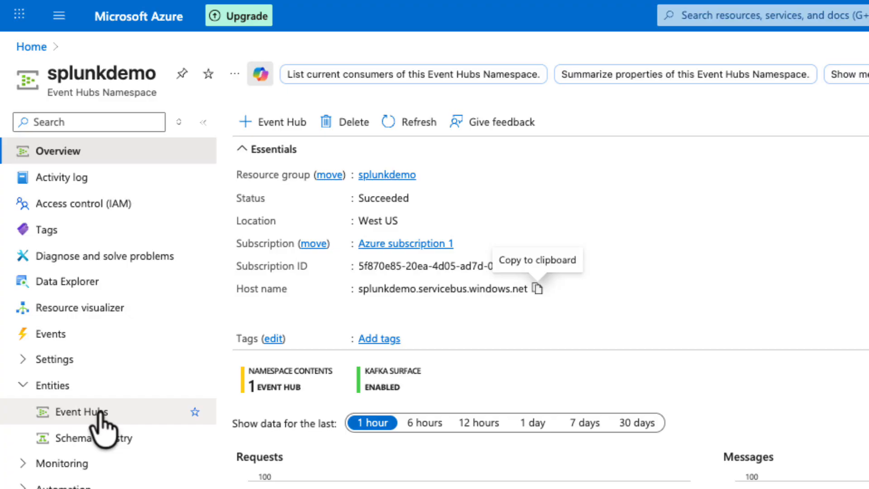
{"action": "left_click", "coordinate": [99, 411]}
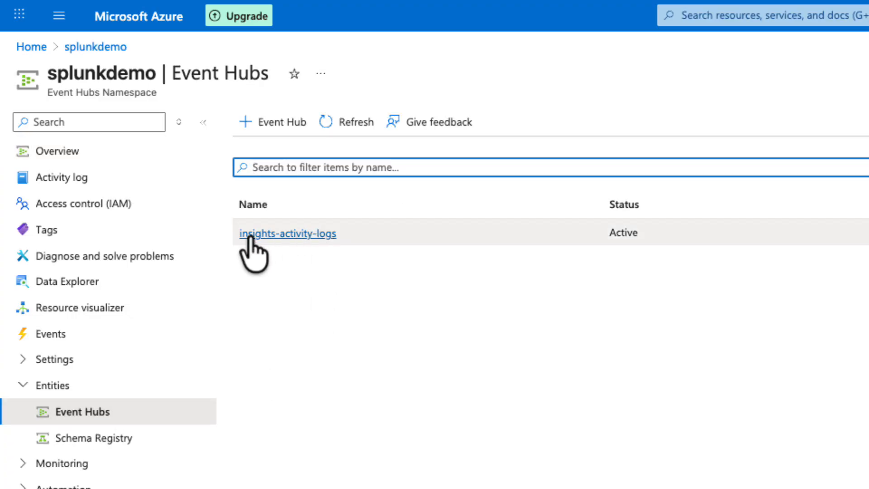
{"action": "left_click_drag", "start_coordinate": [357, 239], "coordinate": [235, 237]}
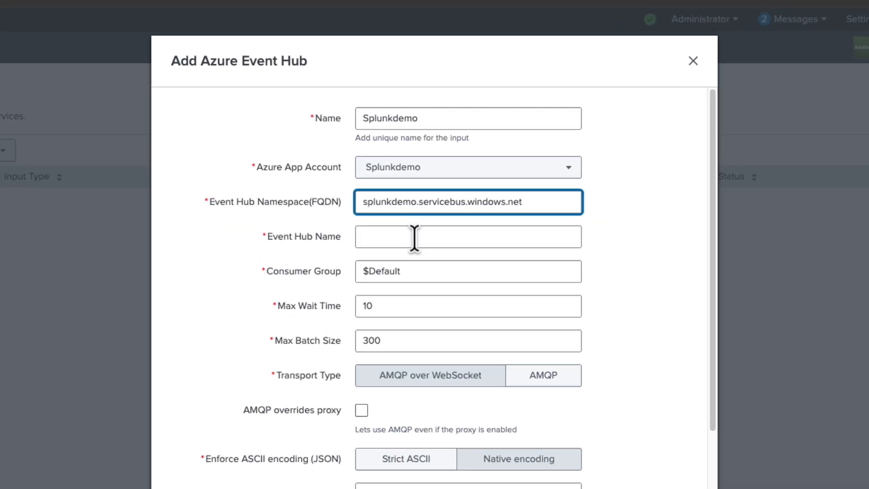
{"action": "left_click", "coordinate": [414, 237]}
{"action": "key", "text": "ctrl+v"}
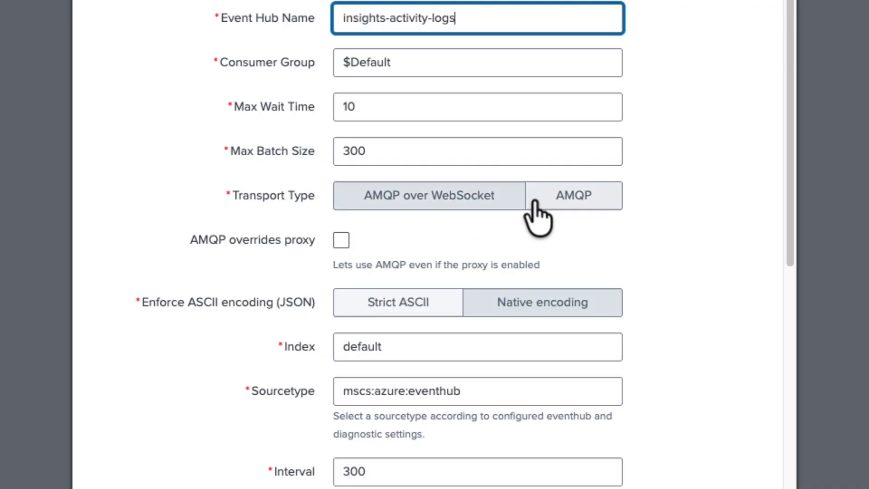
Choose AMQP over WebSocket as the transport type, set the sourcetype to azure:monitor:activity and add the input.
{"action": "left_click", "coordinate": [560, 202]}
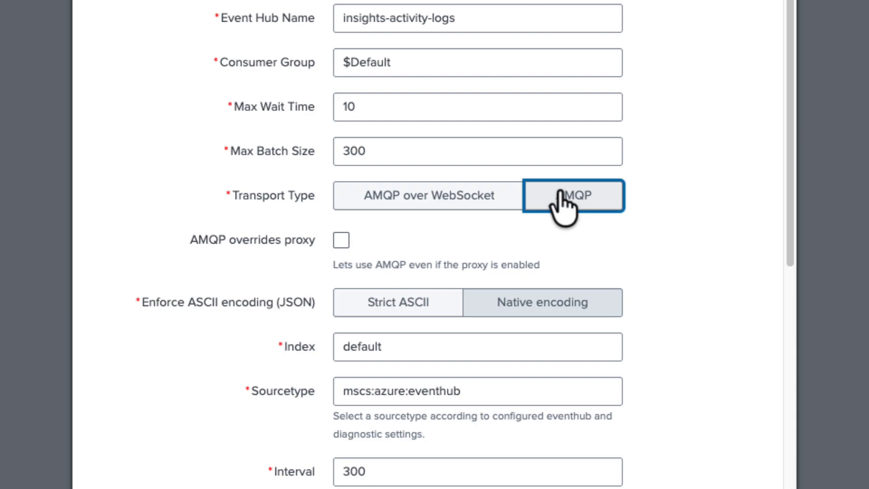
{"action": "left_click", "coordinate": [408, 205]}
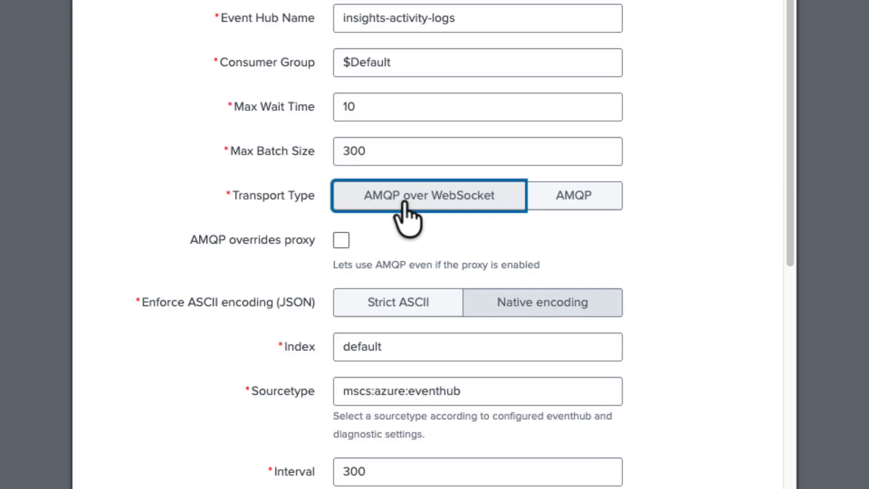
{"action": "scroll", "coordinate": [326, 186], "scroll_direction": "down", "scroll_amount": 4}
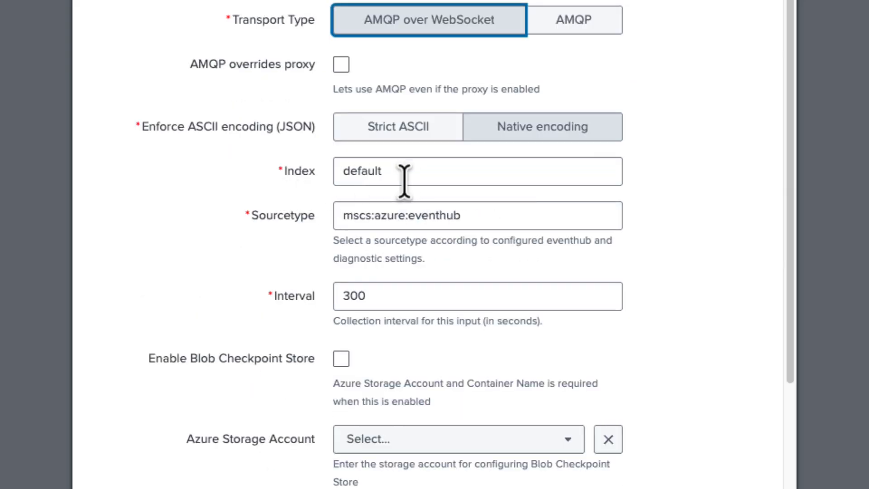
{"action": "left_click", "coordinate": [516, 219]}
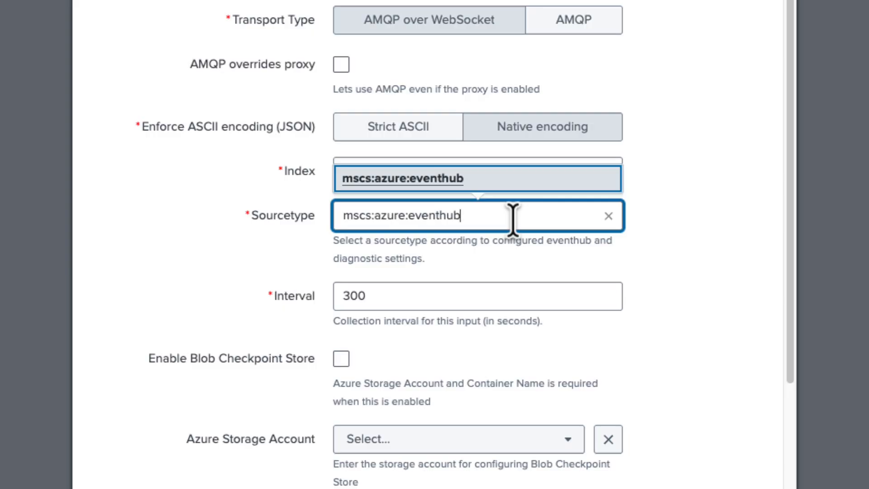
{"action": "key", "text": "ctrl+a"}
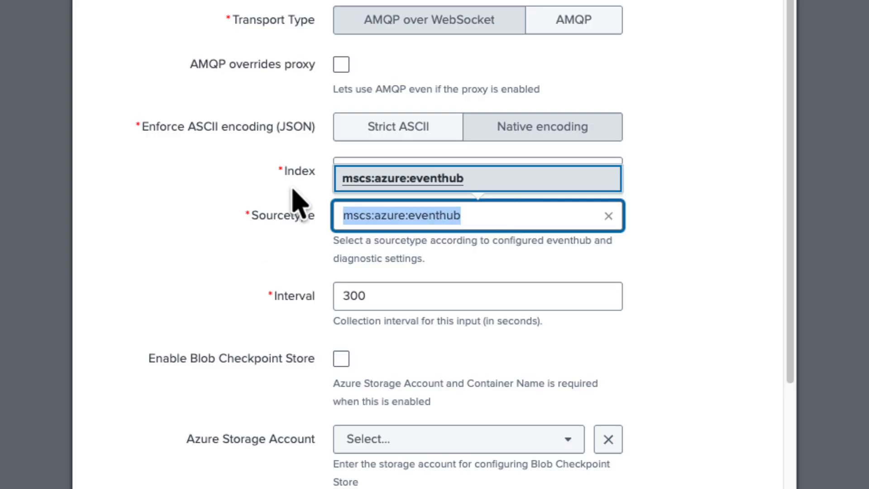
{"action": "key", "text": "BackSpace"}
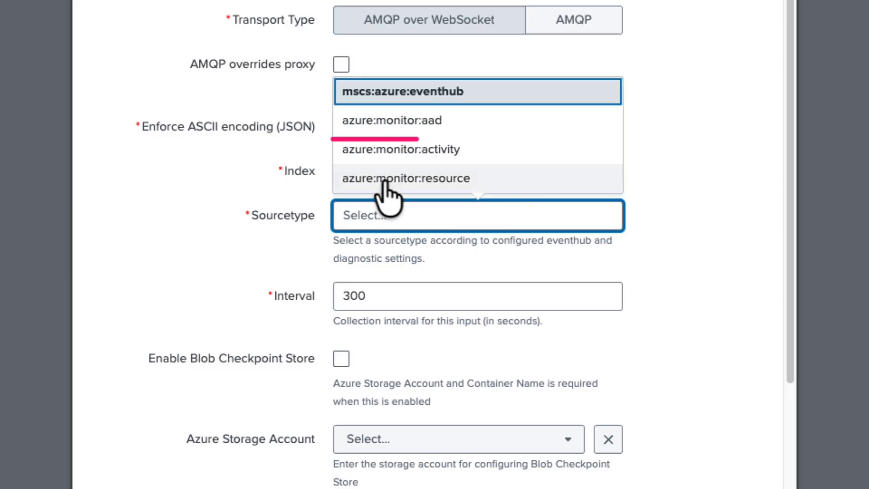
{"action": "left_click", "coordinate": [412, 153]}
{"action": "scroll", "coordinate": [598, 305], "scroll_direction": "down", "scroll_amount": 2}
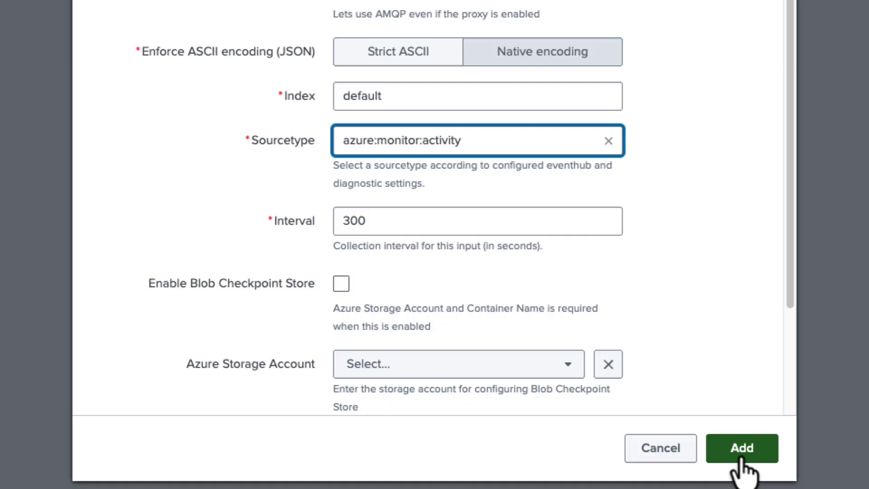
{"action": "left_click", "coordinate": [741, 458]}
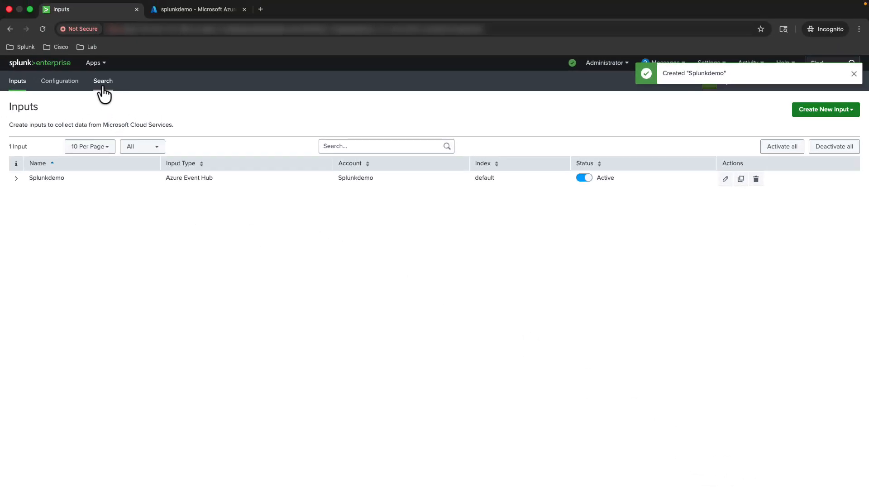
Run a Splunk search for index=main and examine the returned events.
{"action": "left_click", "coordinate": [103, 82]}
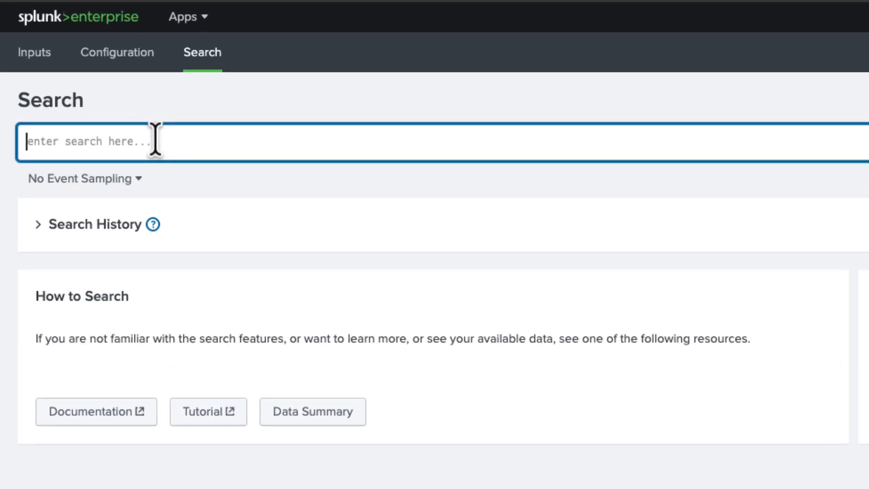
{"action": "type", "text": "i"}
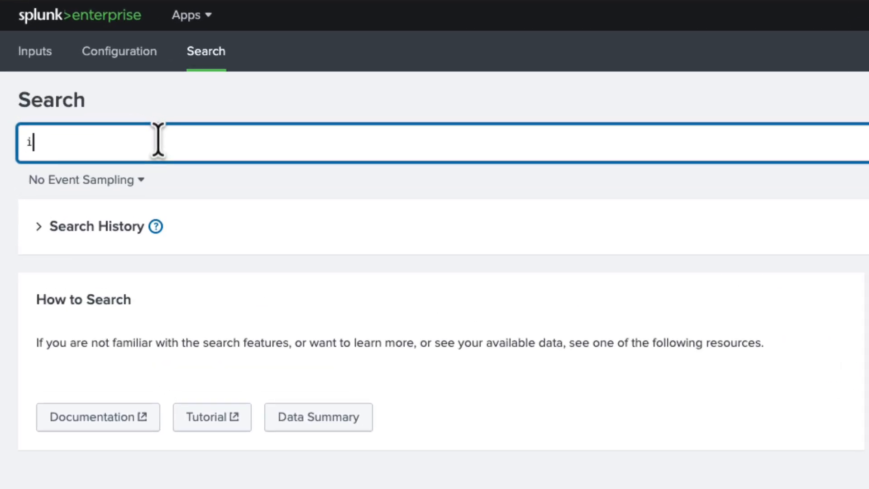
{"action": "type", "text": "ndex=main"}
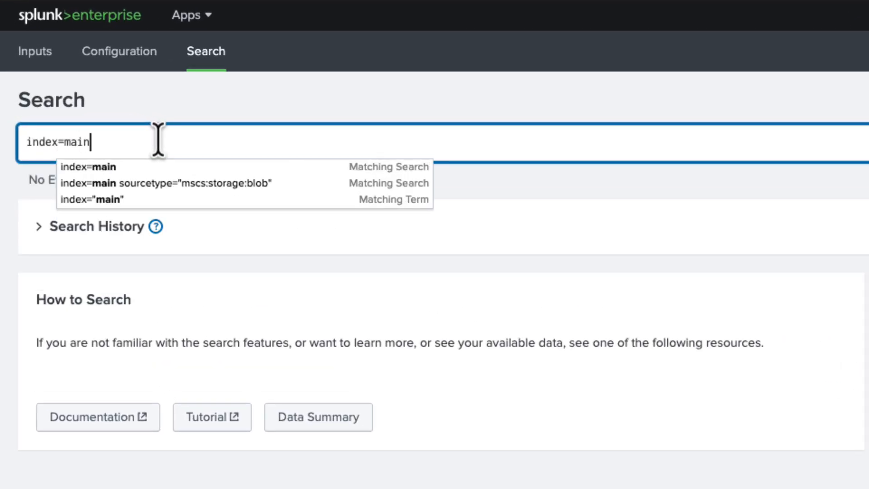
{"action": "key", "text": "Return"}
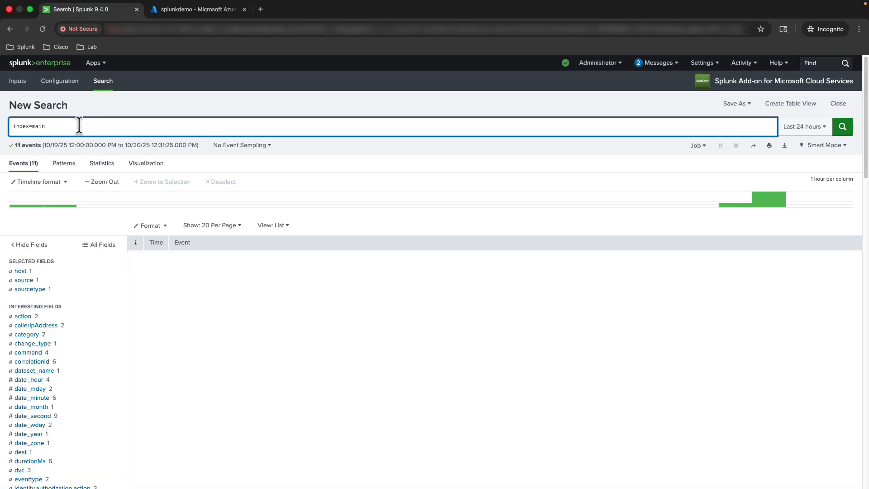
{"action": "scroll", "coordinate": [319, 329], "scroll_direction": "down", "scroll_amount": 1}
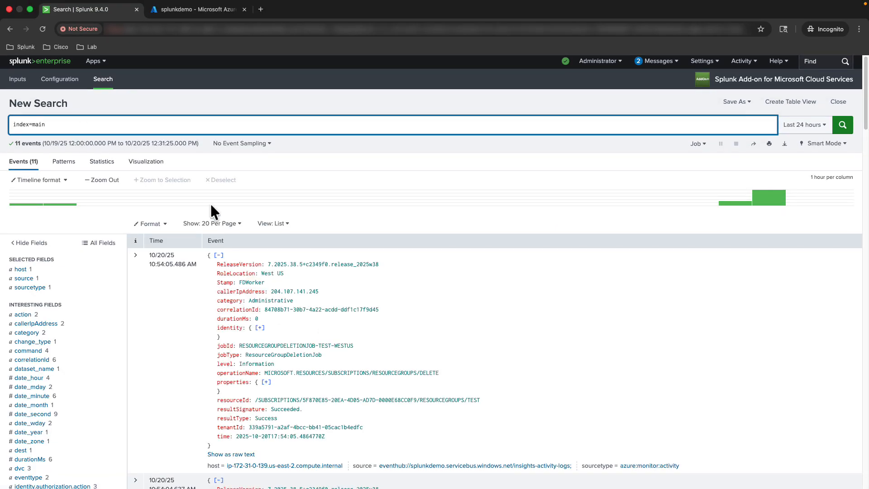